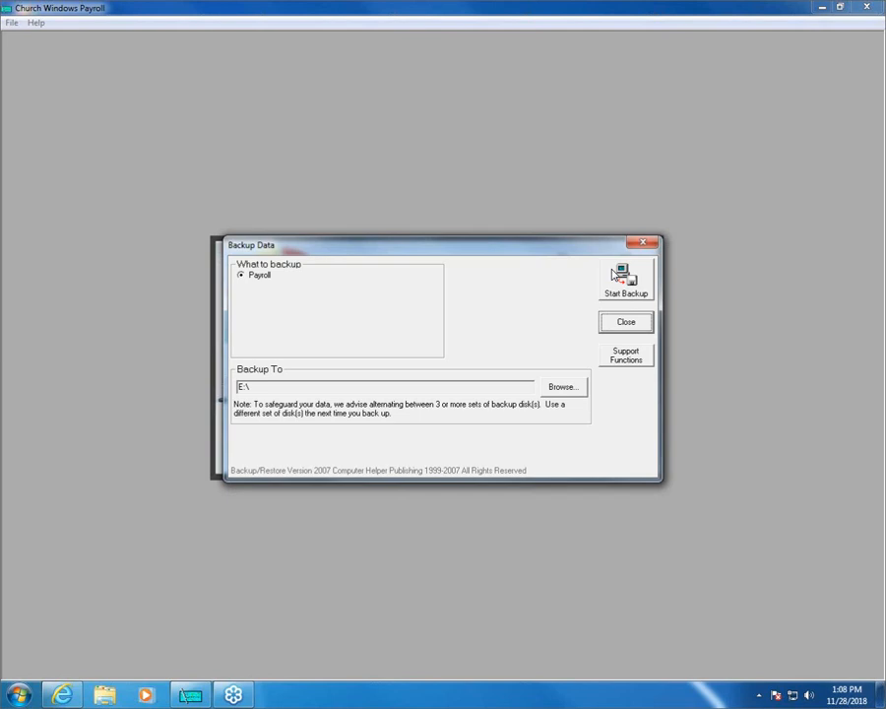
- Close the backup window and try to run the 2018 End of Year Procedure, agreeing to continue each time
left_click(628, 329)
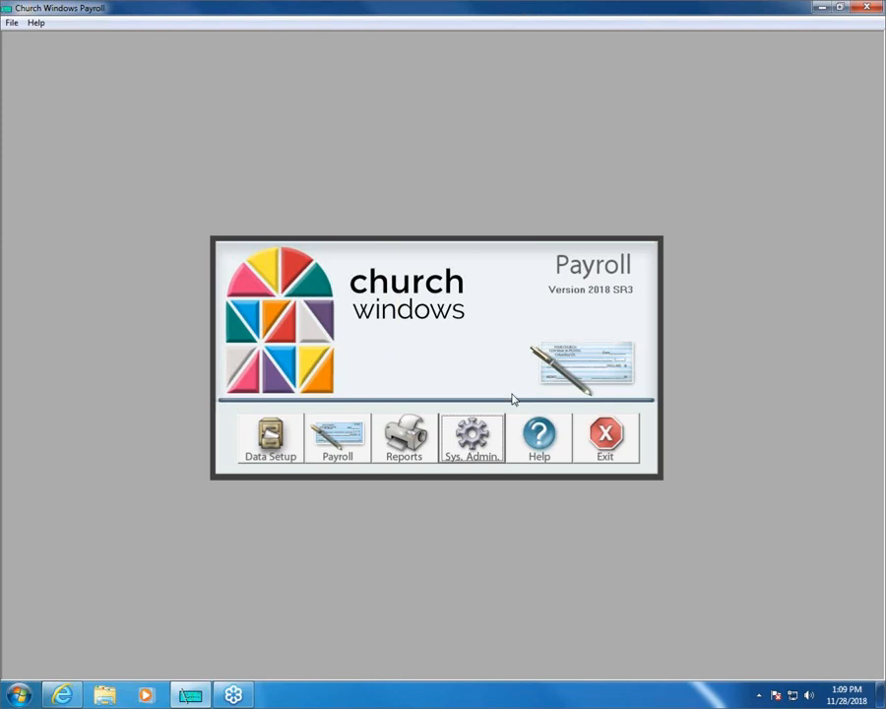
left_click(469, 450)
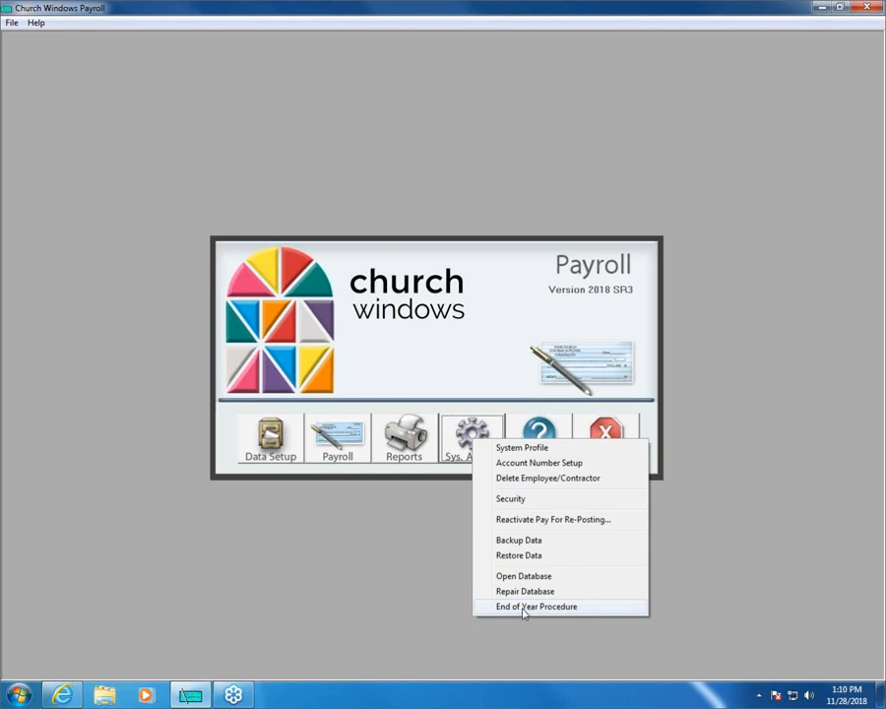
left_click(524, 611)
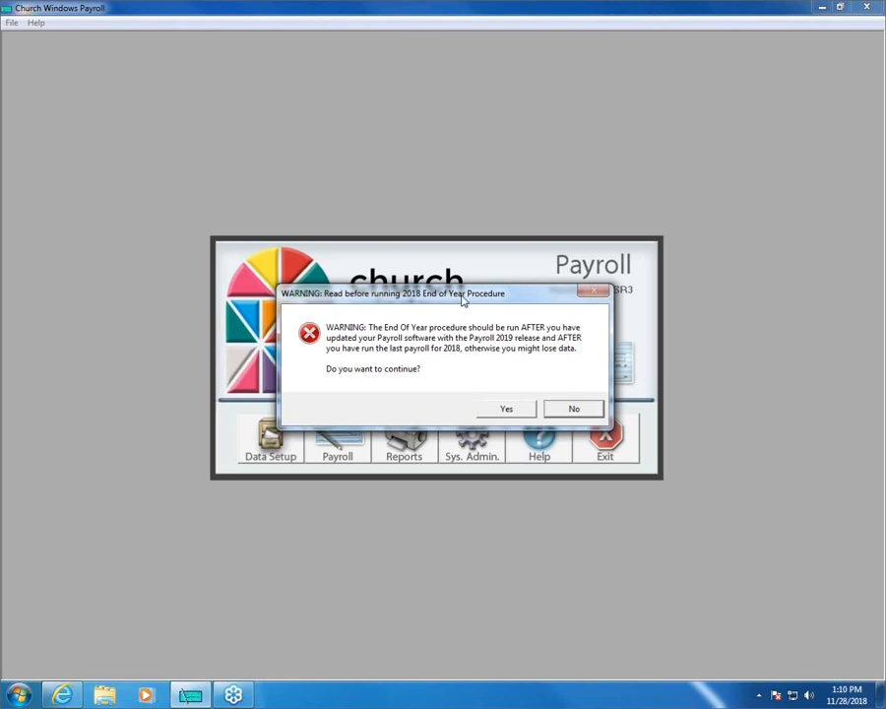
left_click(510, 409)
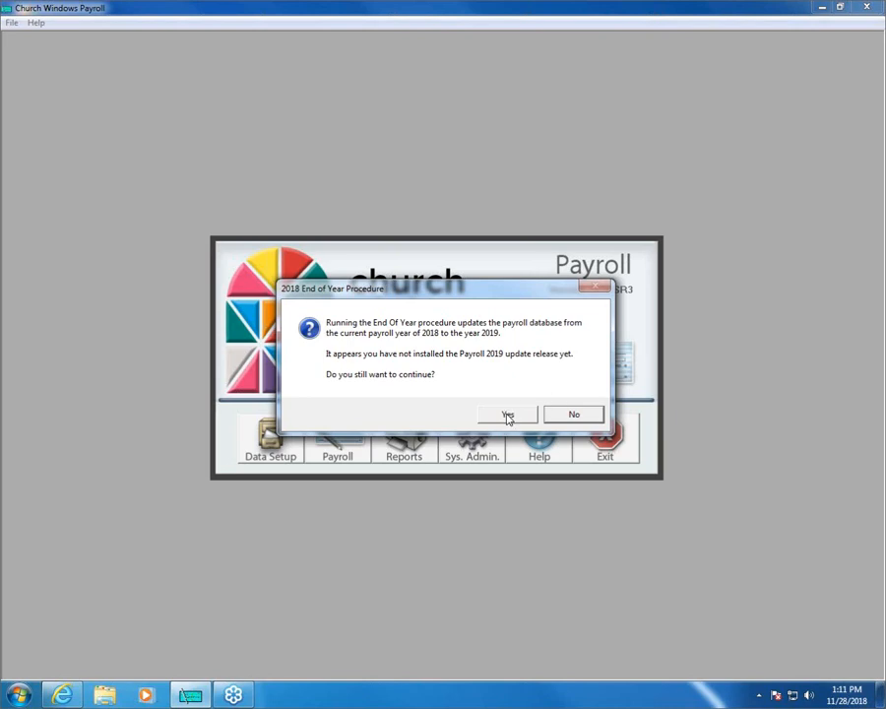
left_click(506, 414)
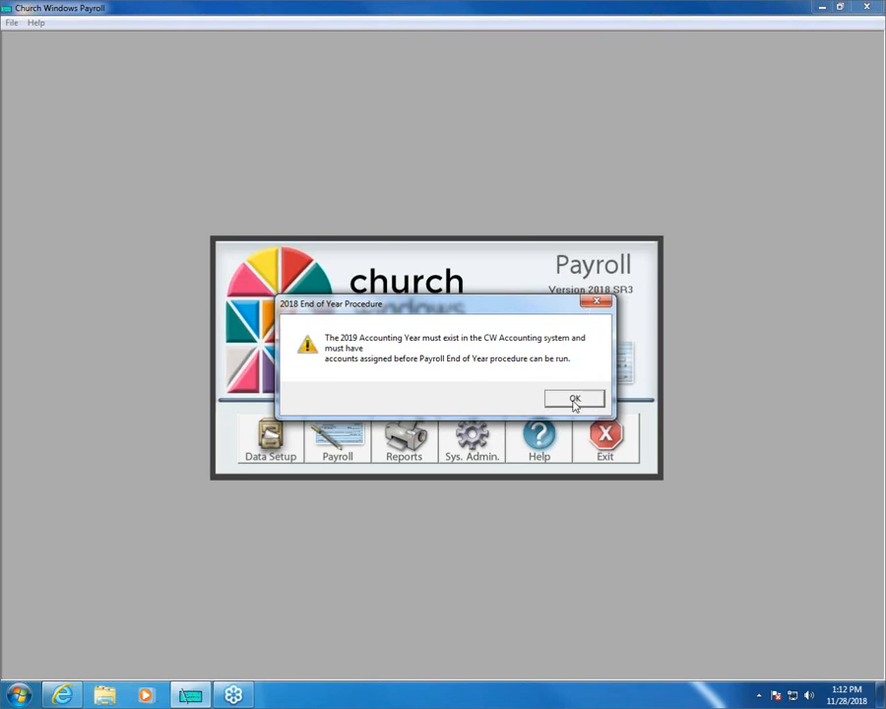
left_click(595, 305)
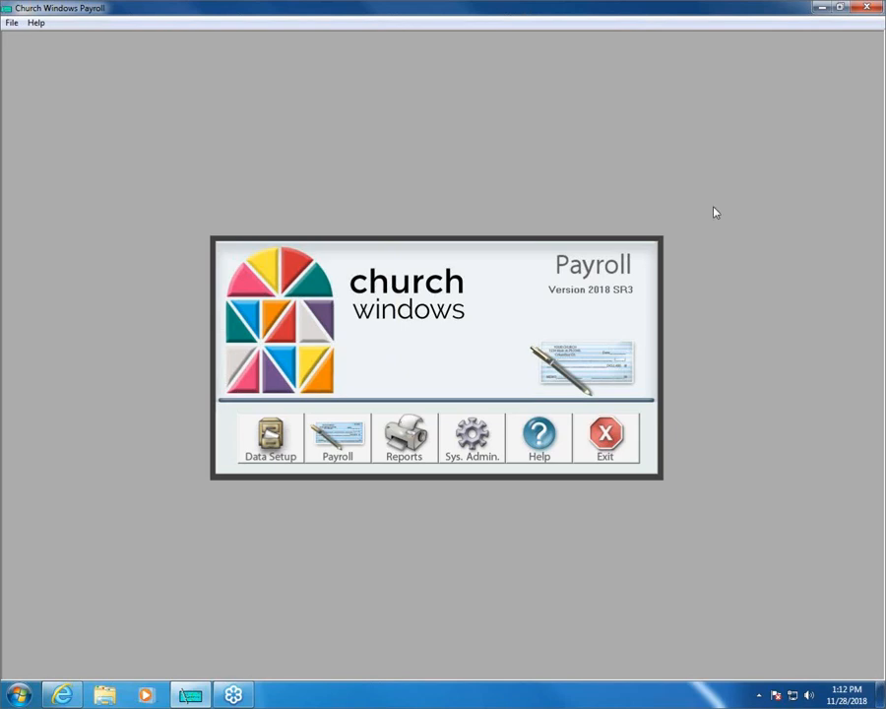
- Look at the available payroll years in the System Profile and close the profile without changing the year
left_click(469, 462)
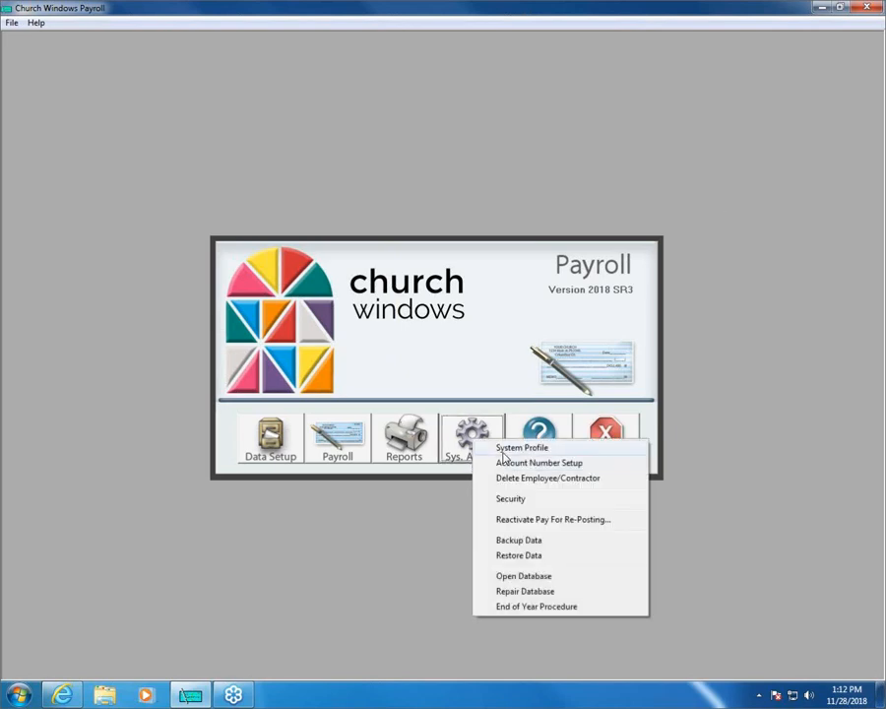
left_click(502, 448)
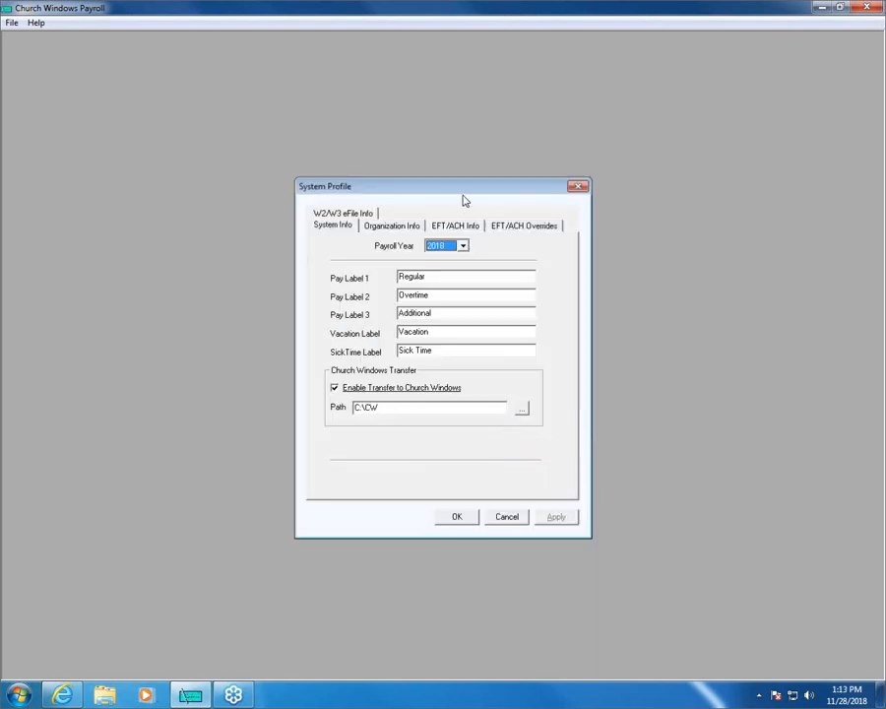
left_click(462, 247)
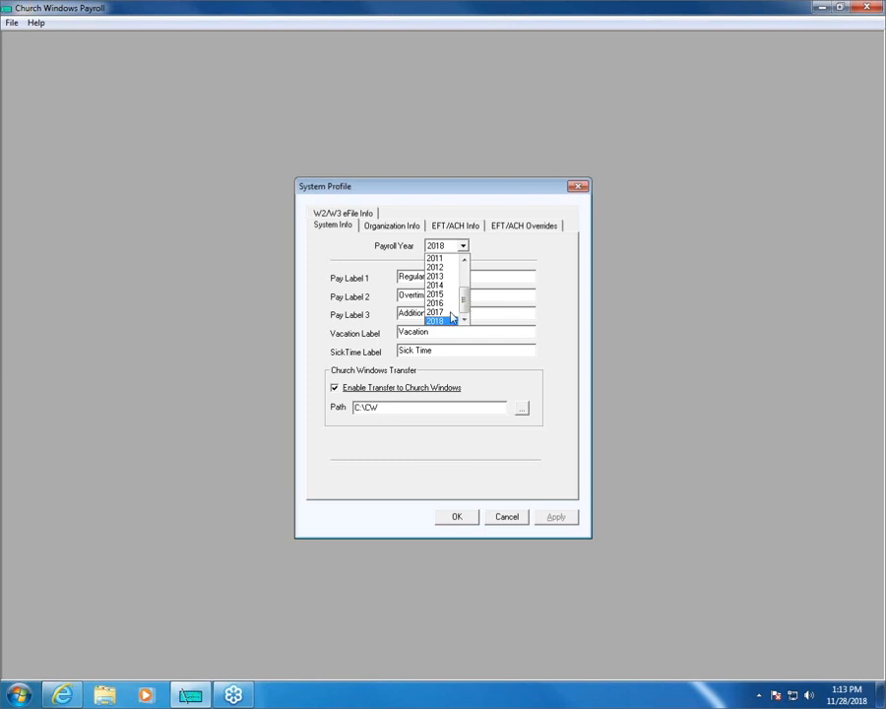
left_click(455, 199)
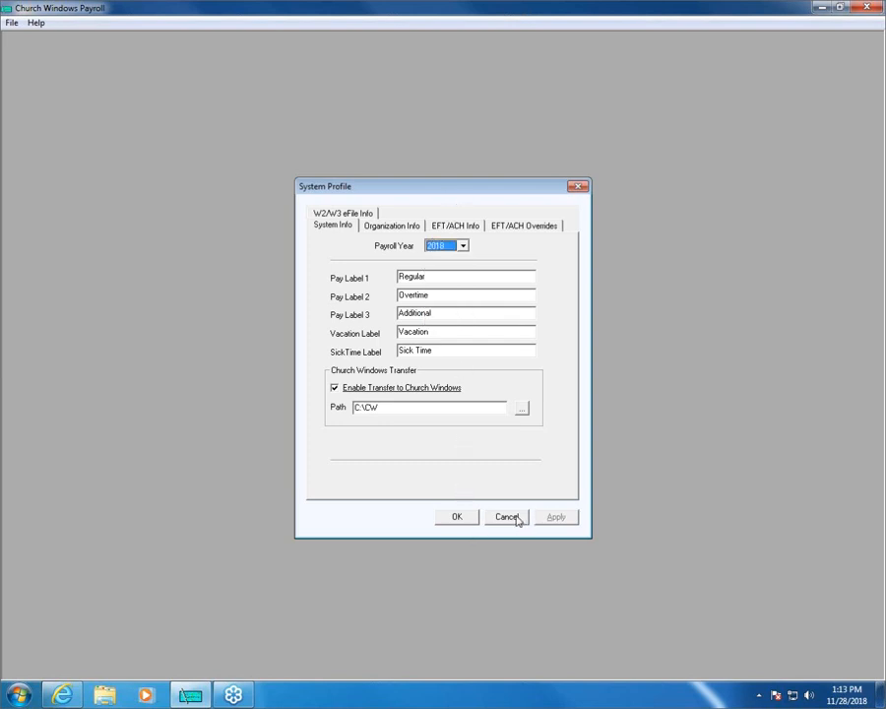
left_click(458, 518)
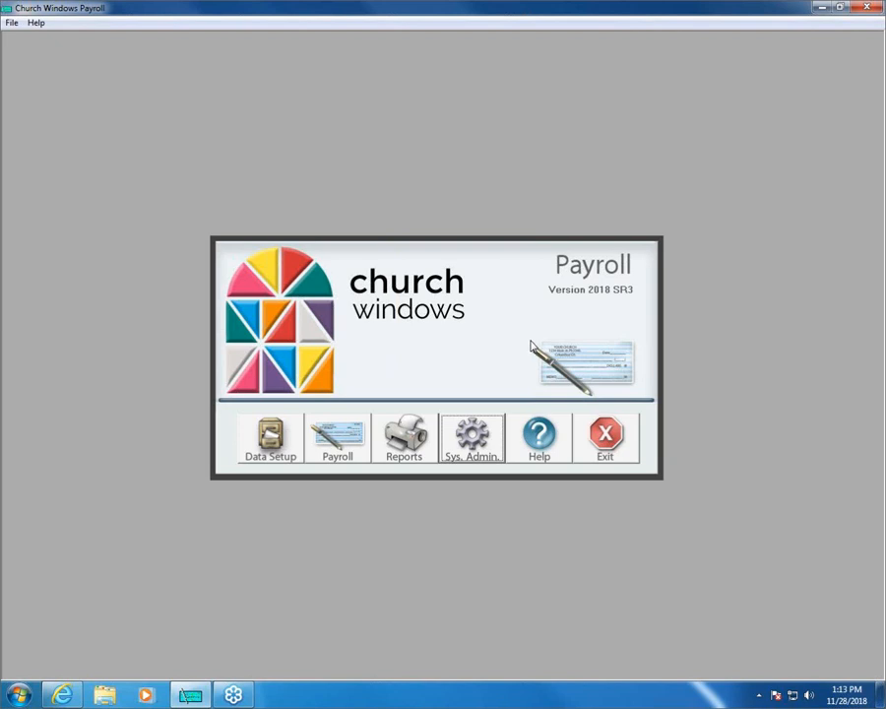
- Examine the electronic filing options among the reports, including the Nelco Wage Filer commands
left_click(414, 445)
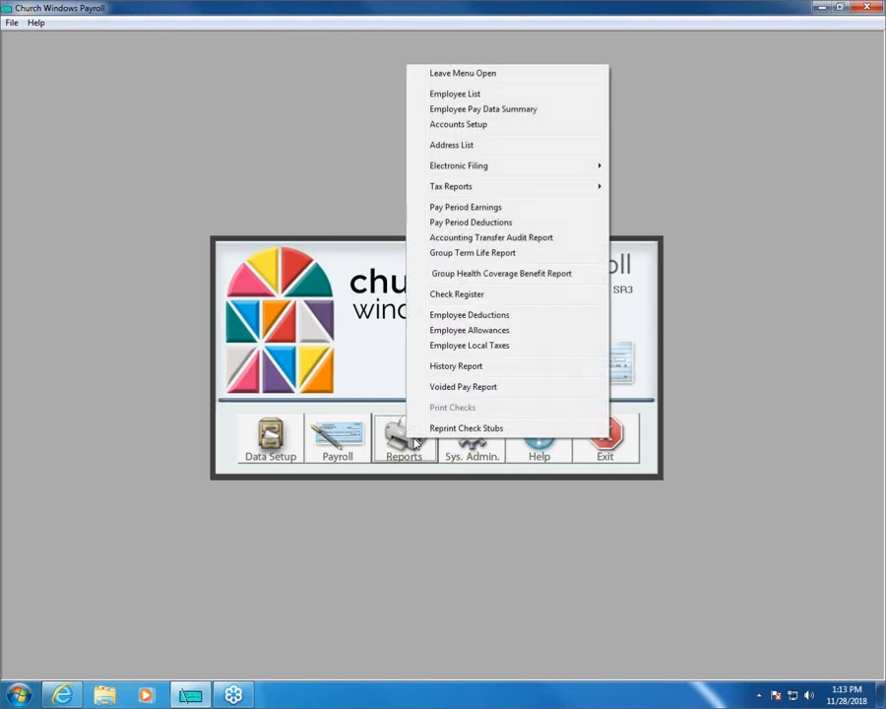
mouse_move(447, 167)
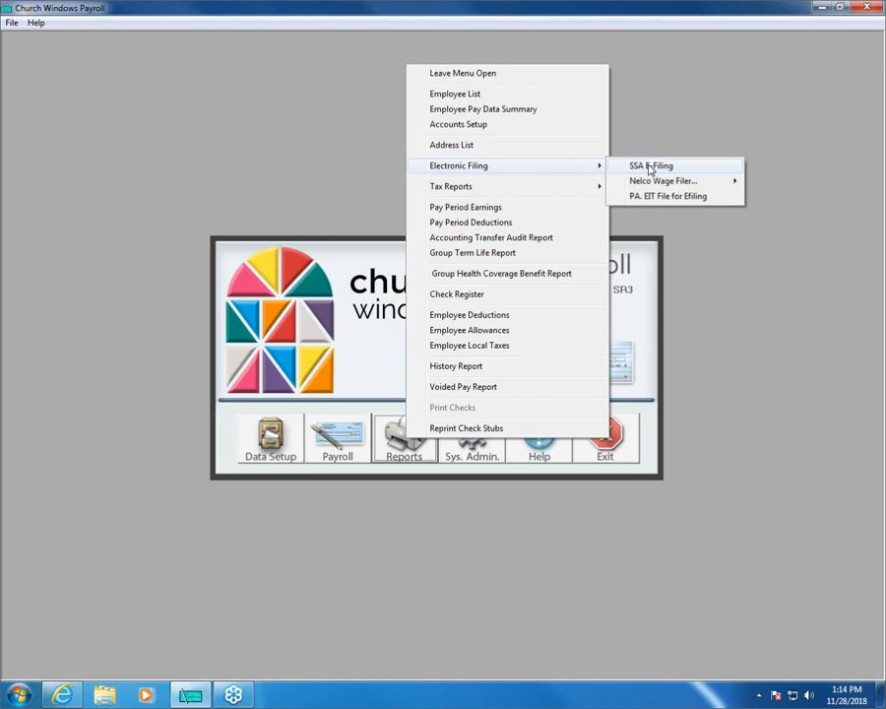
mouse_move(652, 184)
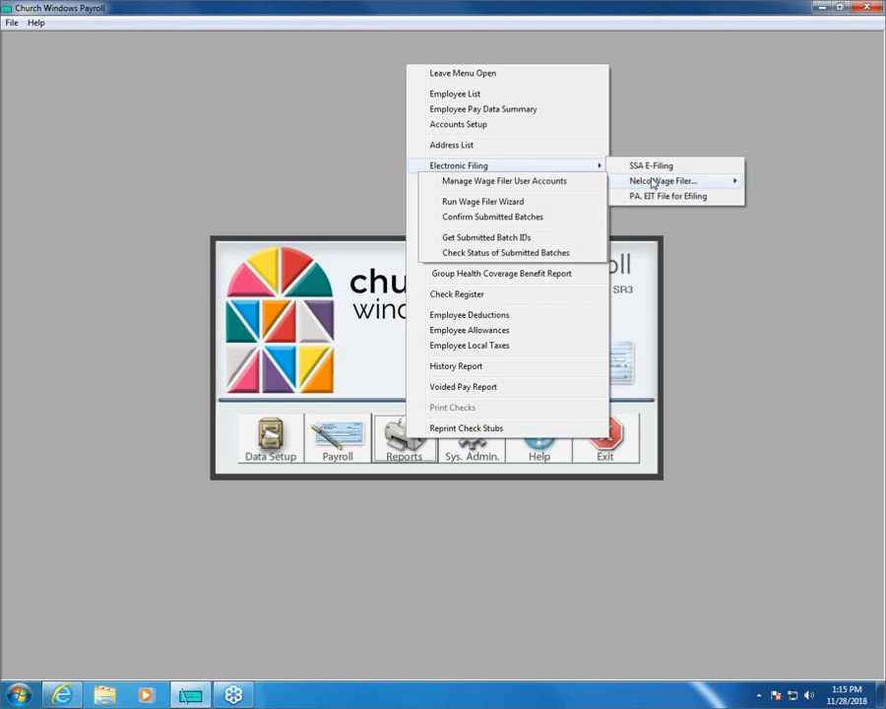
left_click(751, 96)
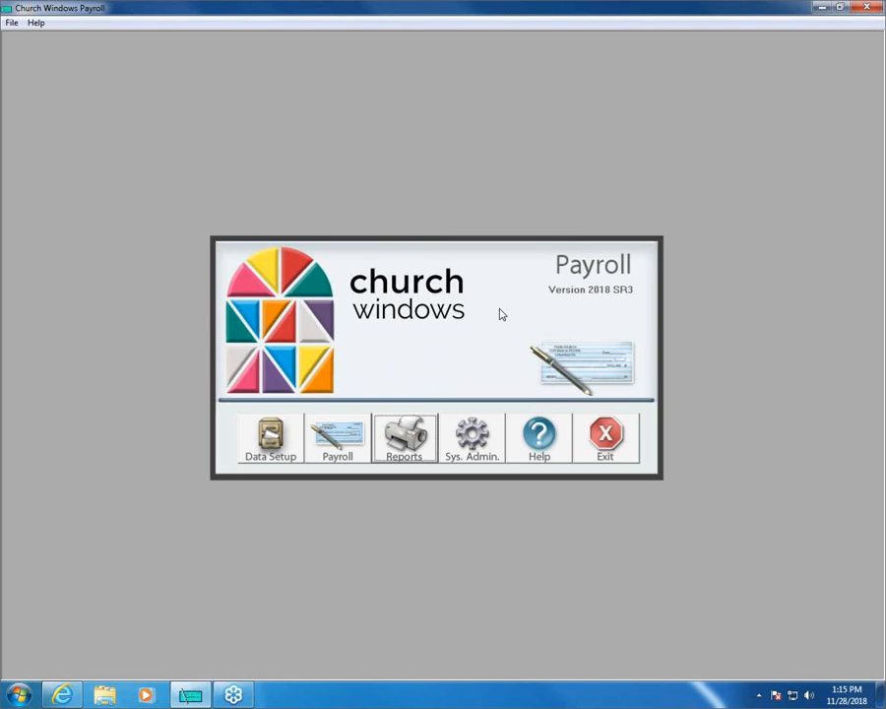
- Open the Form W2 Wizard from the payroll tax reports
left_click(411, 438)
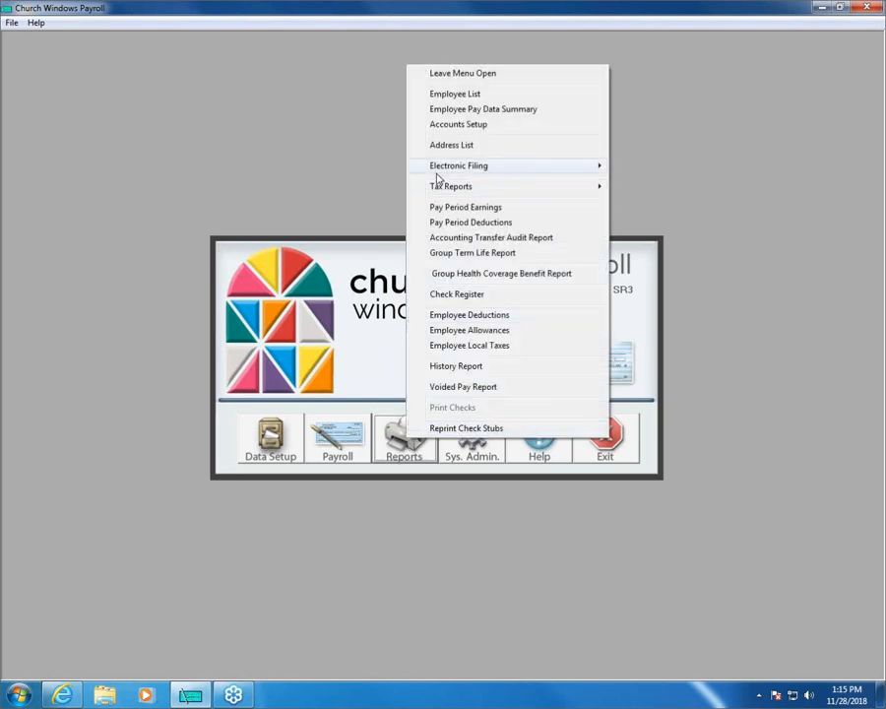
mouse_move(518, 190)
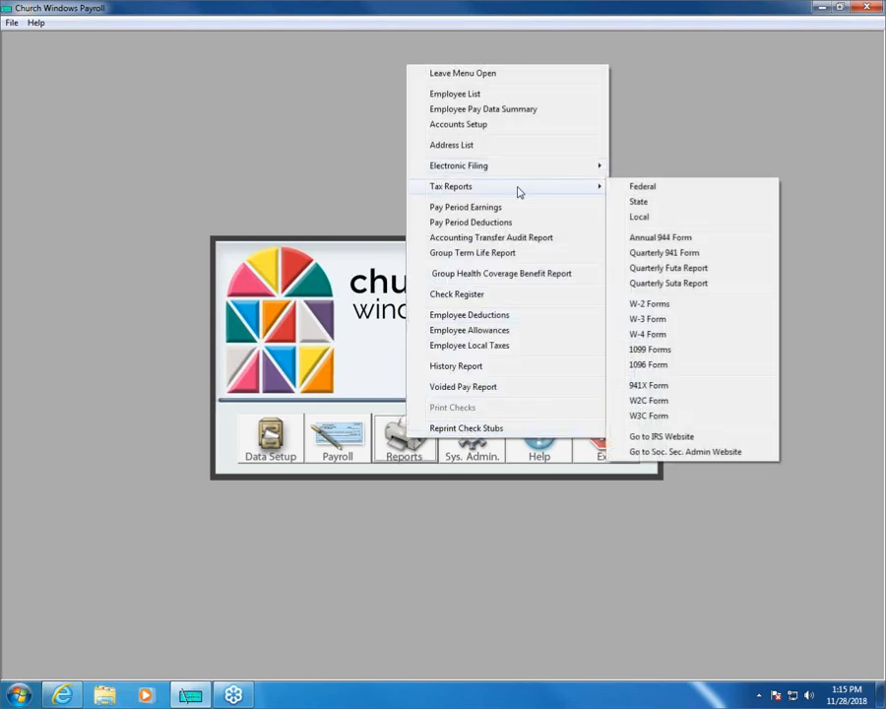
left_click(651, 304)
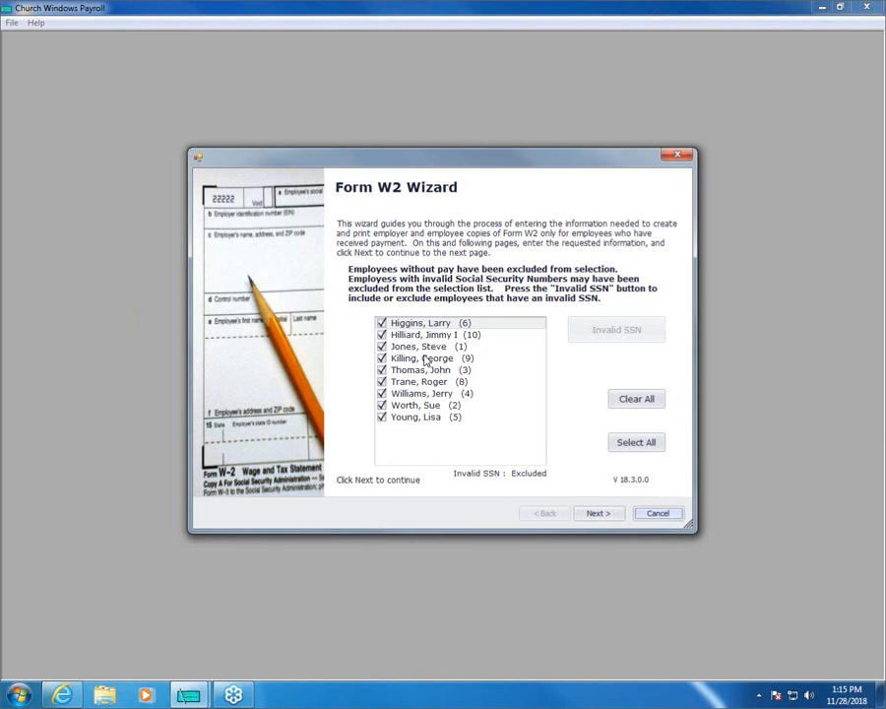
- Try excluding the third and fifth listed employees from the W-2 selection, and include both again
left_click(382, 346)
left_click(382, 370)
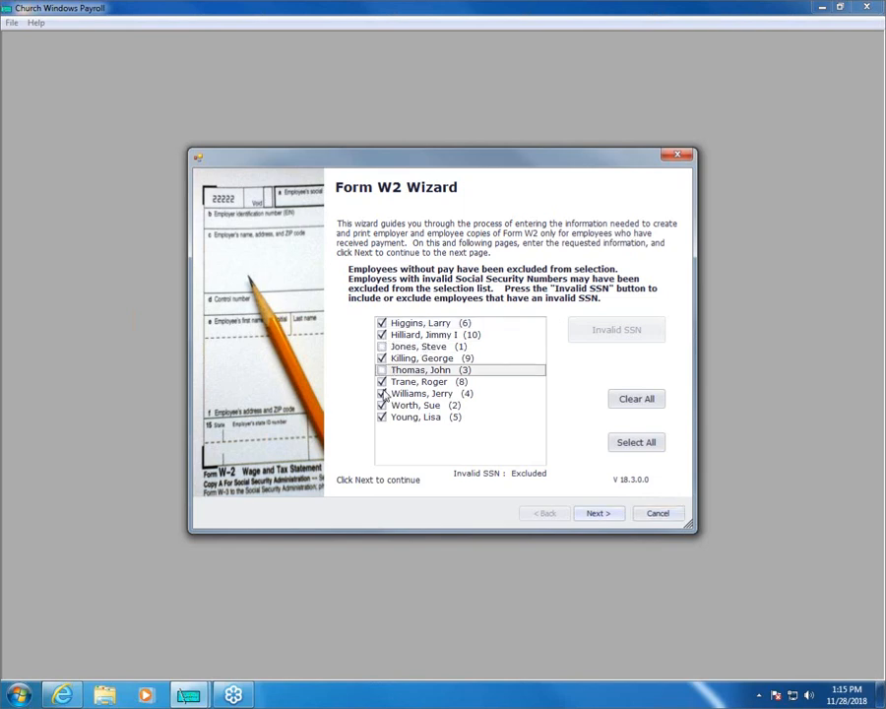
left_click(381, 346)
left_click(381, 370)
- Preview the W-2 forms for all listed employees as a Government Copy in 4-up (One employee per page) style
left_click(598, 513)
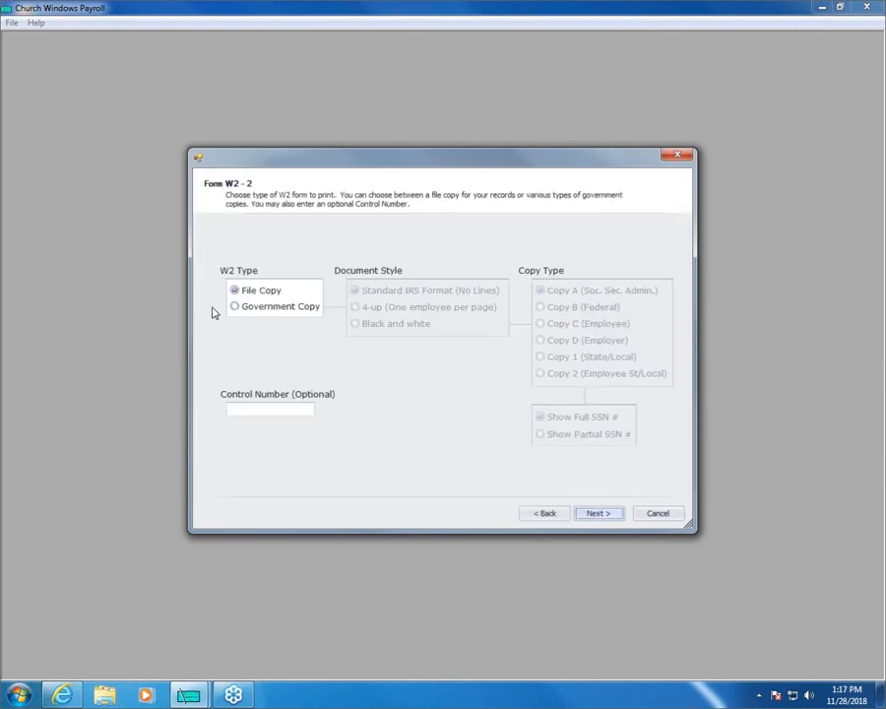
mouse_move(251, 302)
left_click(234, 307)
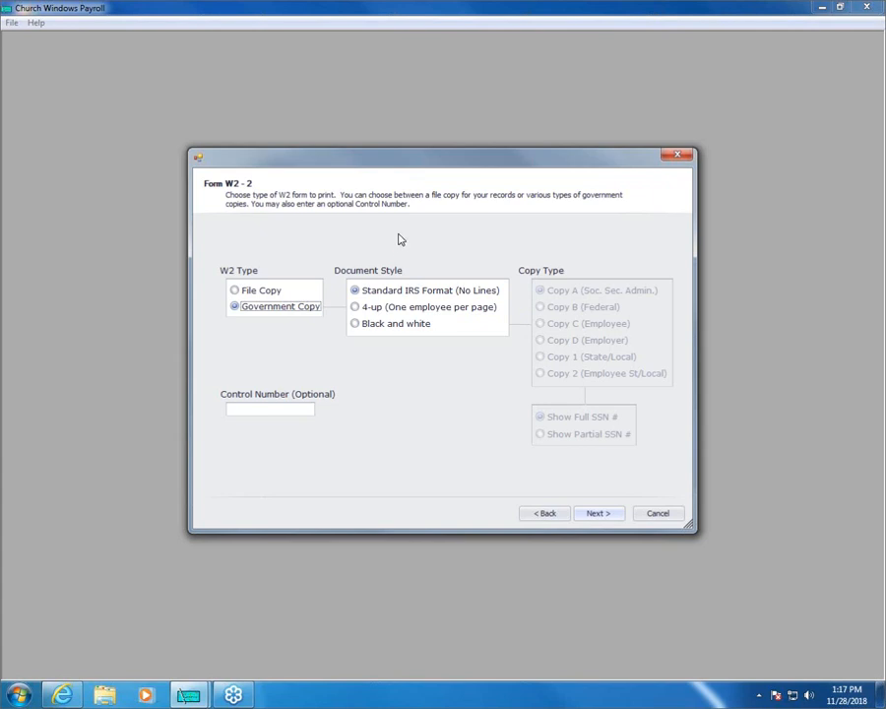
left_click(355, 307)
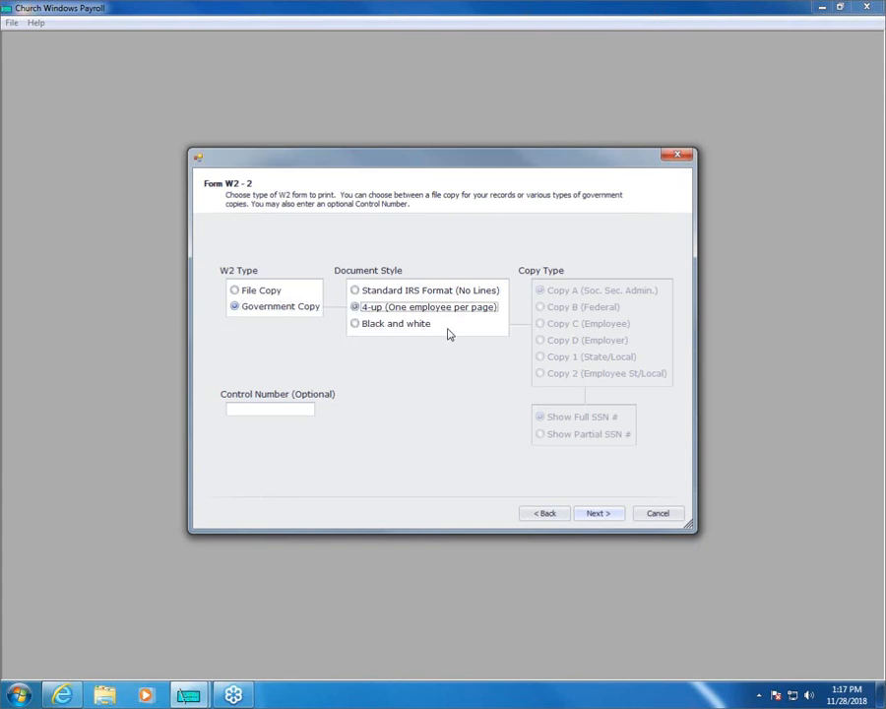
left_click(595, 513)
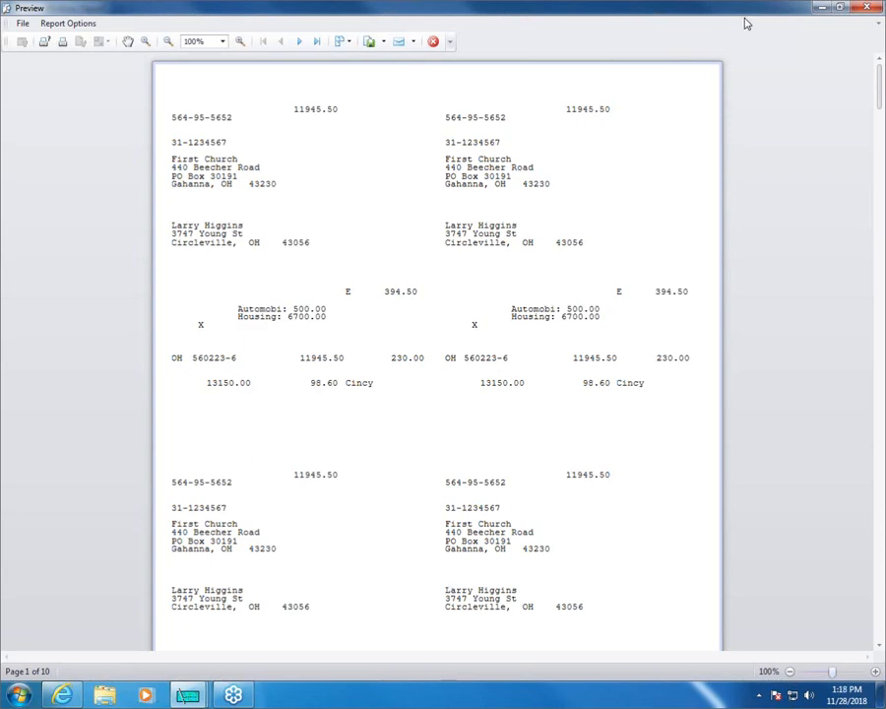
left_click(433, 42)
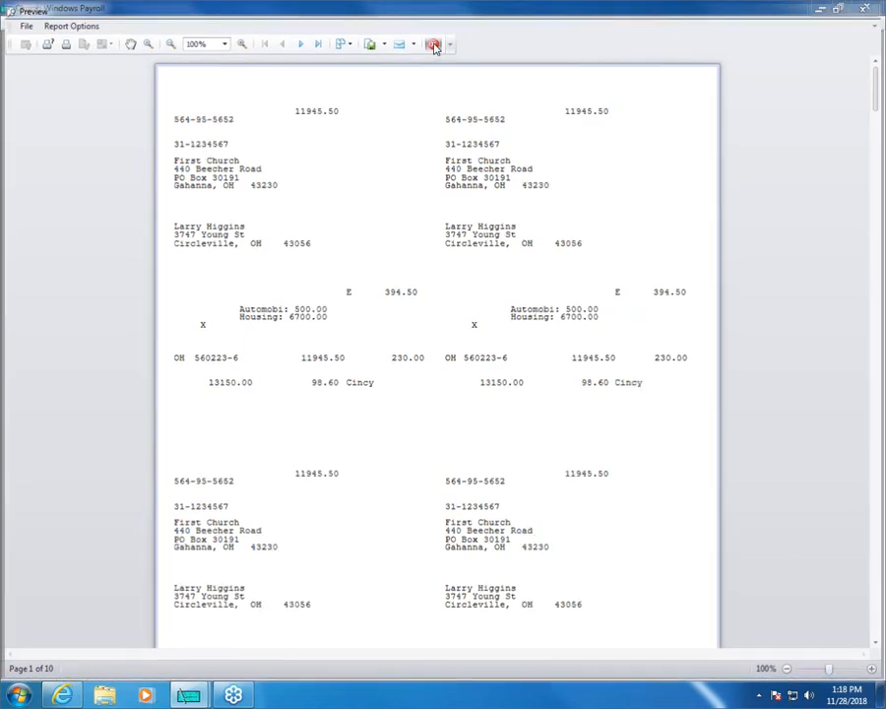
- Return to the W-2 form options and set the document style to Black and white
left_click(536, 515)
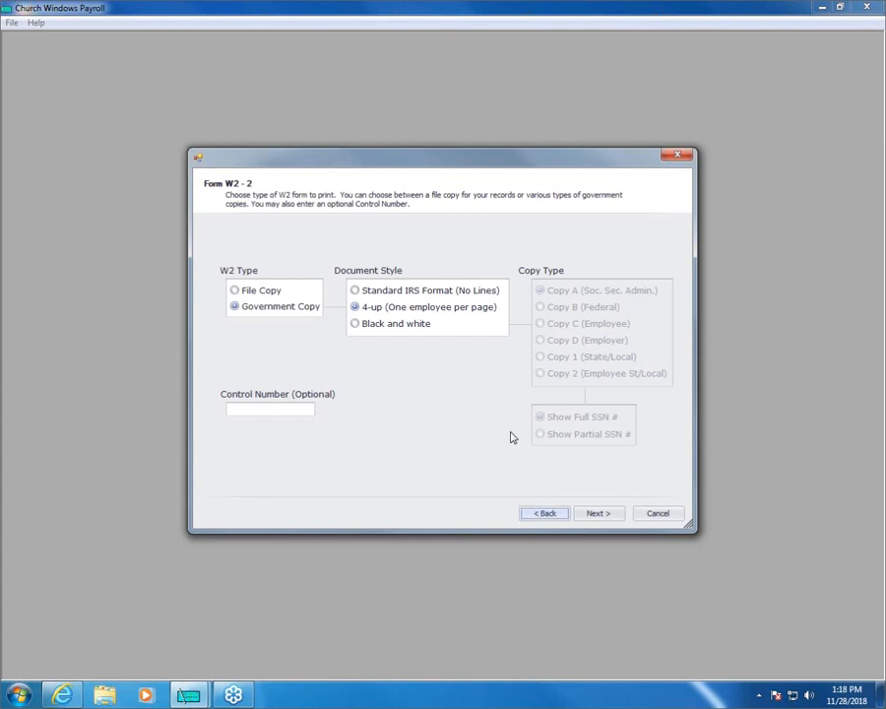
left_click(356, 325)
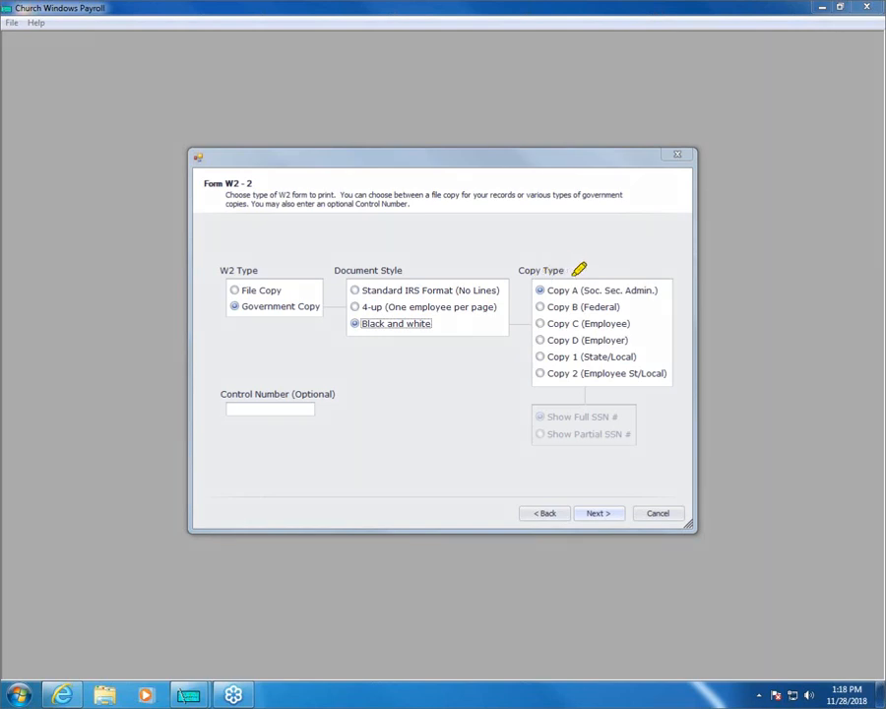
mouse_move(664, 288)
left_mouse_down()
mouse_move(650, 304)
mouse_move(666, 322)
left_mouse_up()
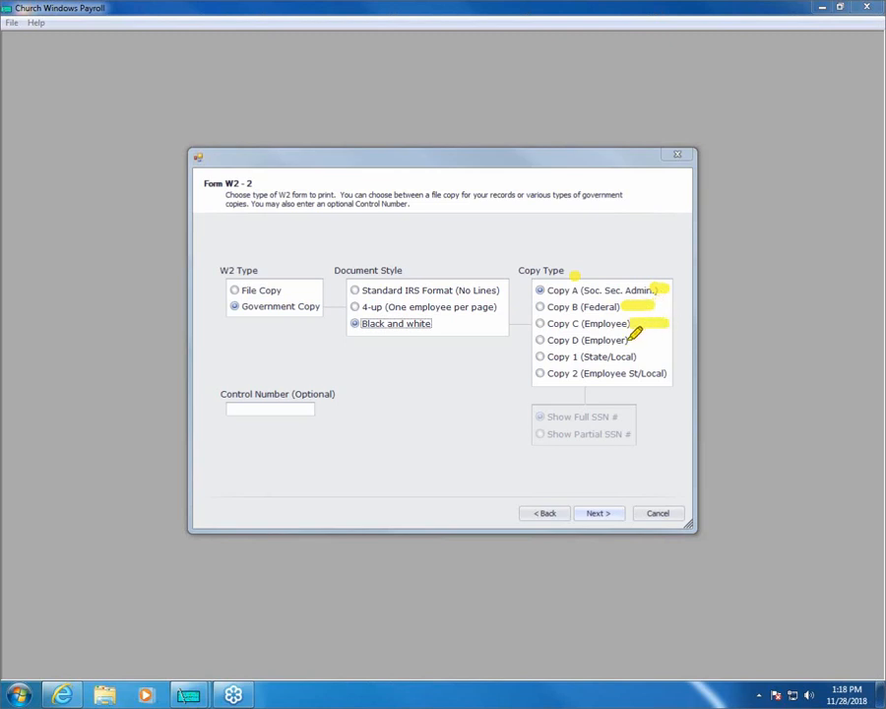
left_click_drag(628, 340, 689, 341)
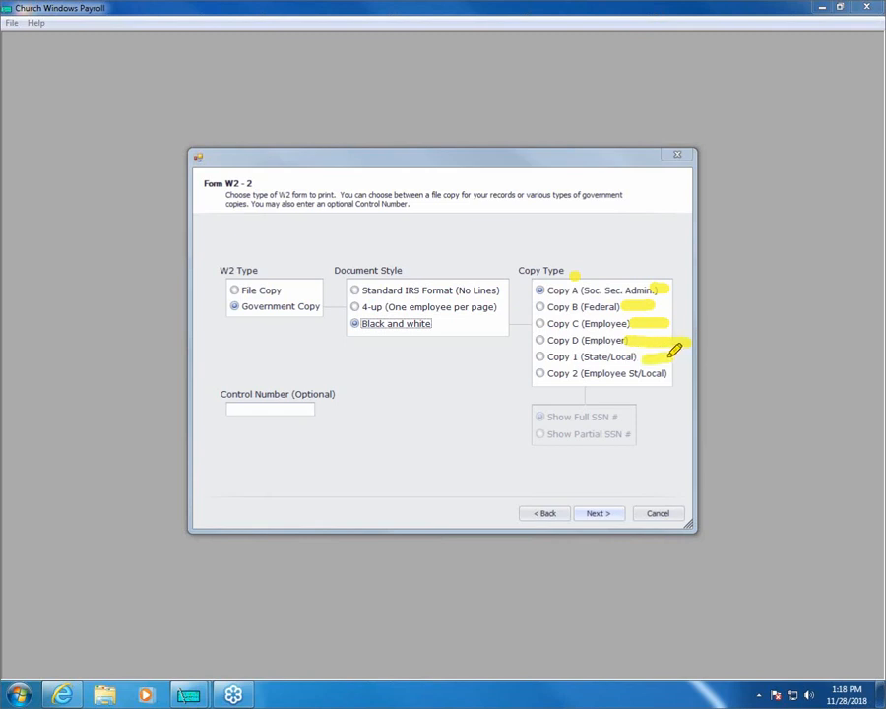
left_click_drag(679, 362, 640, 362)
key("Escape")
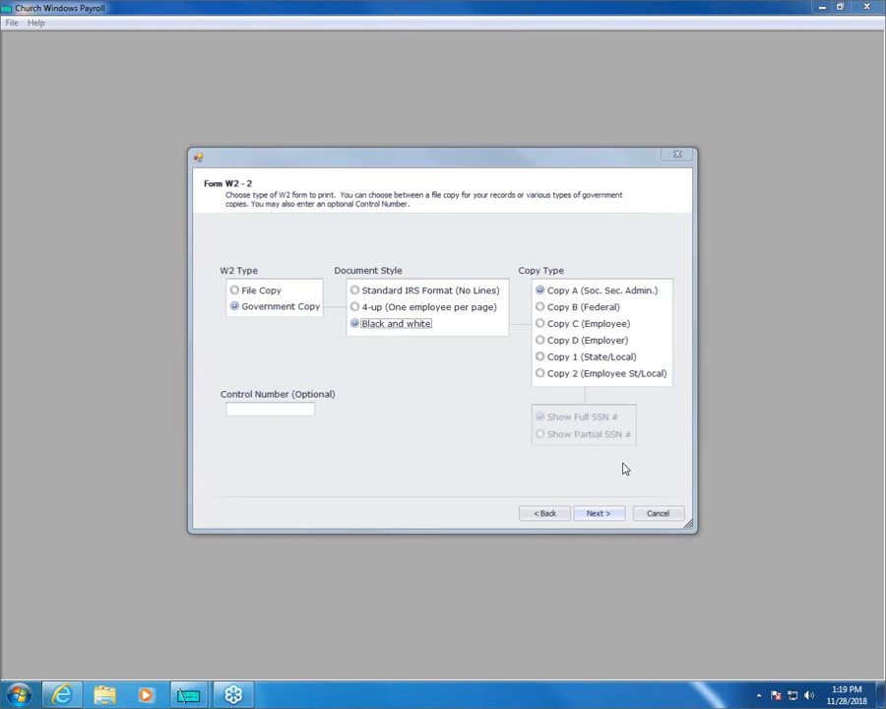
- Preview the black and white W-2 forms as Copy A (Soc. Sec. Admin.) and close the preview
left_click(610, 510)
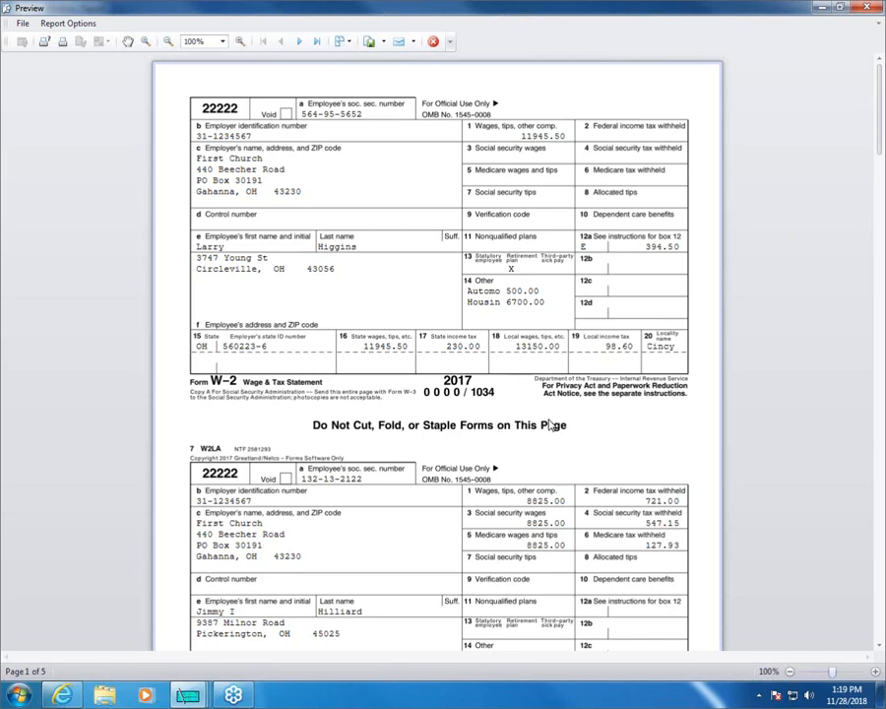
left_click(433, 44)
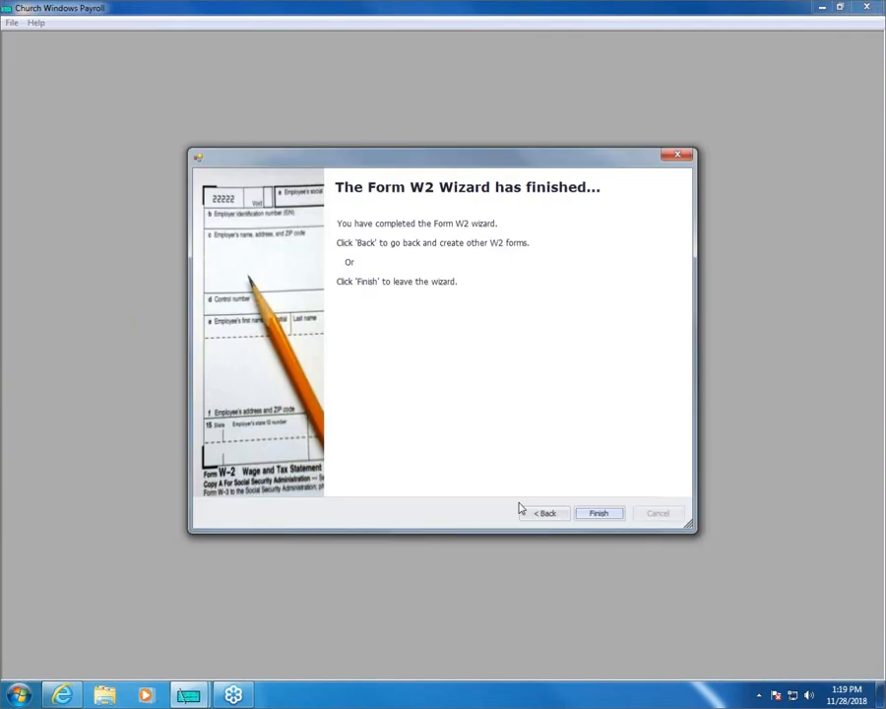
- Preview the black and white W-2 forms as Copy B (Federal) with full SSNs and finish the wizard
left_click(532, 513)
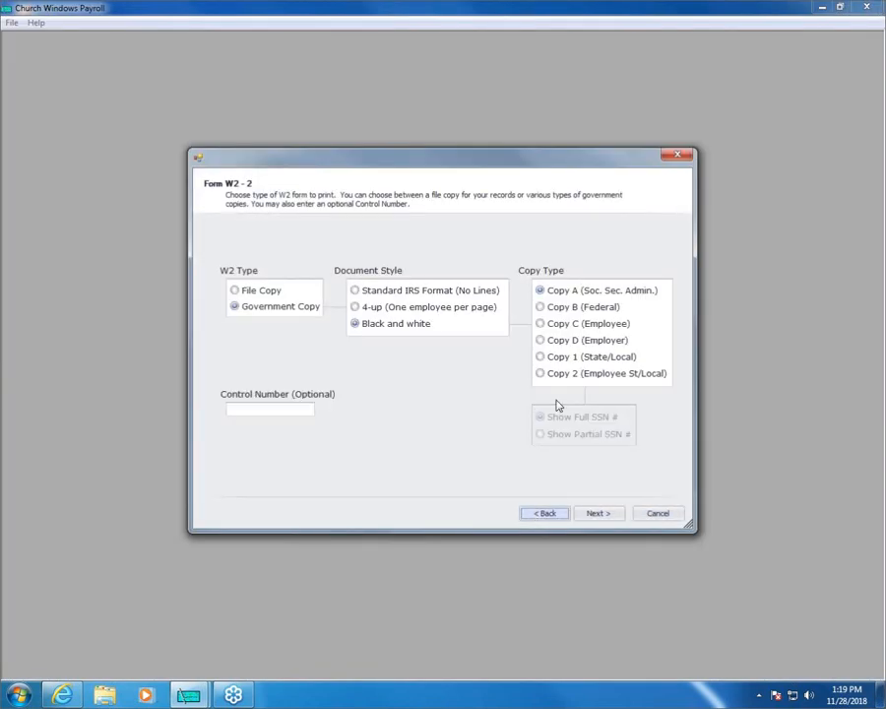
left_click(541, 308)
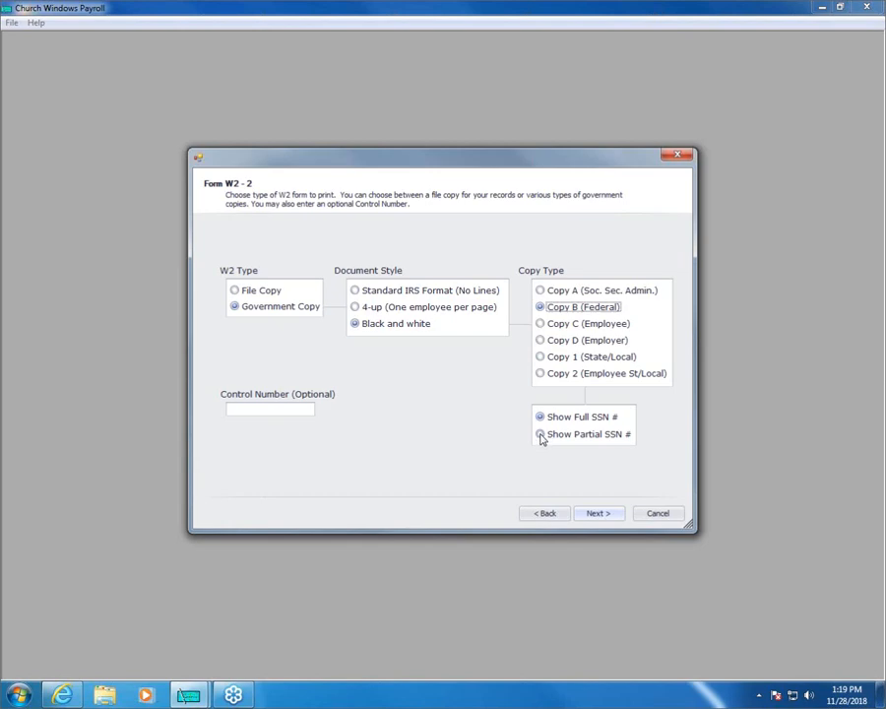
left_click(589, 516)
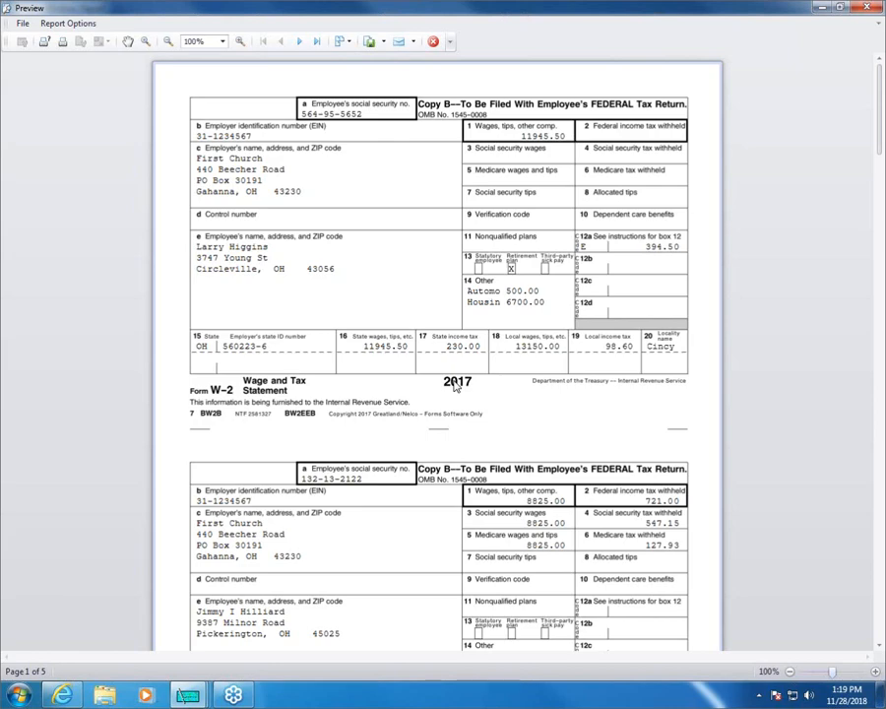
left_click(433, 41)
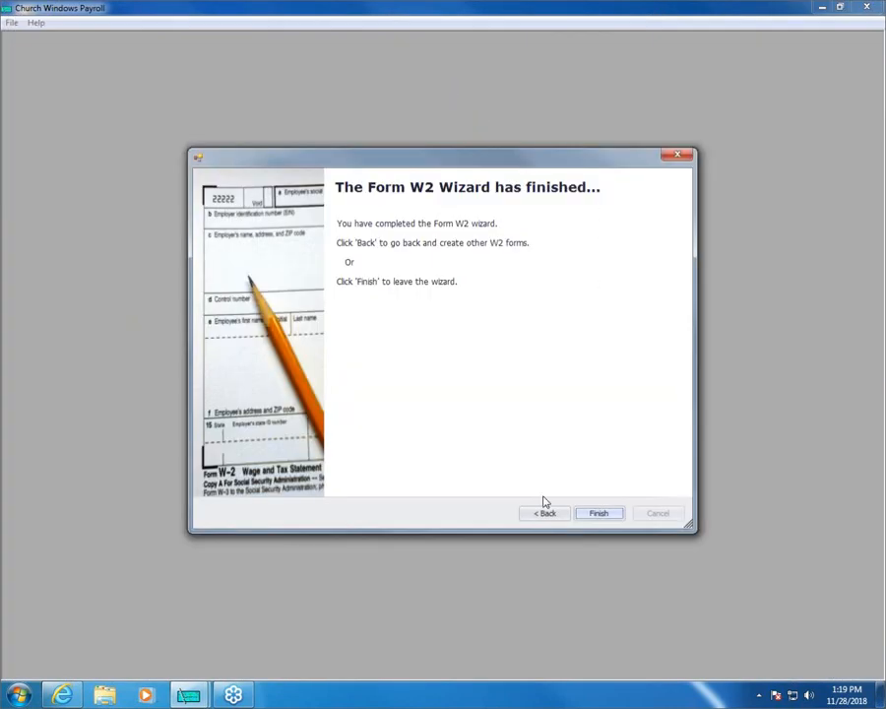
left_click(598, 515)
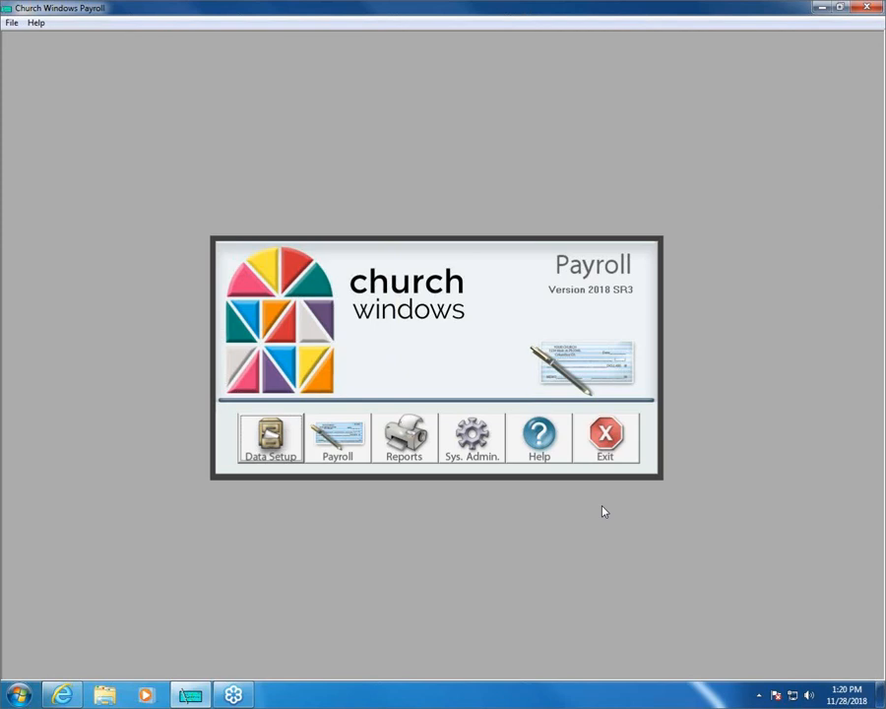
- Open the list of available tax reports and forms
left_click(397, 441)
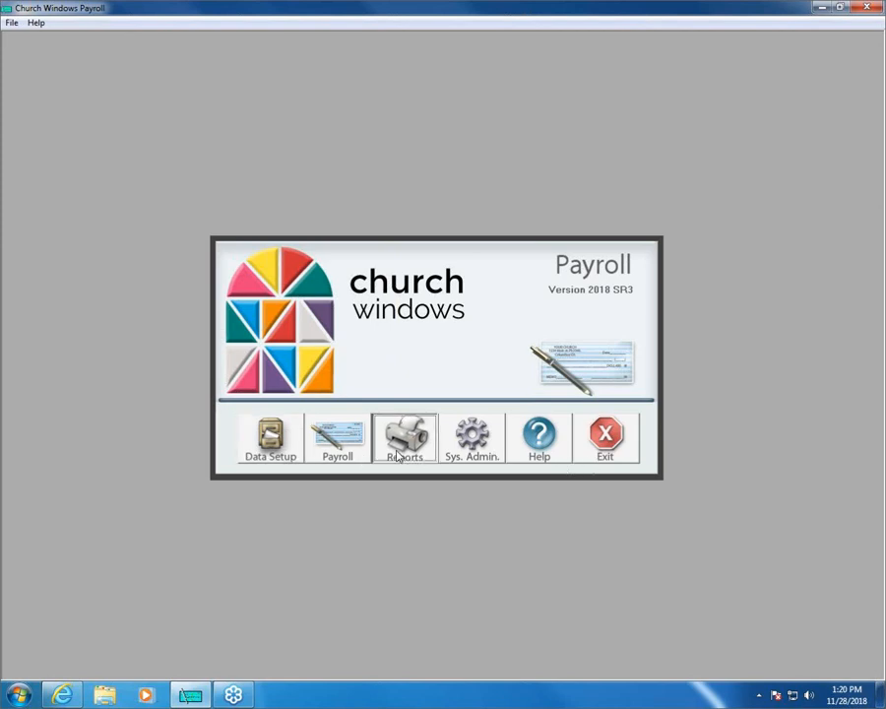
mouse_move(516, 186)
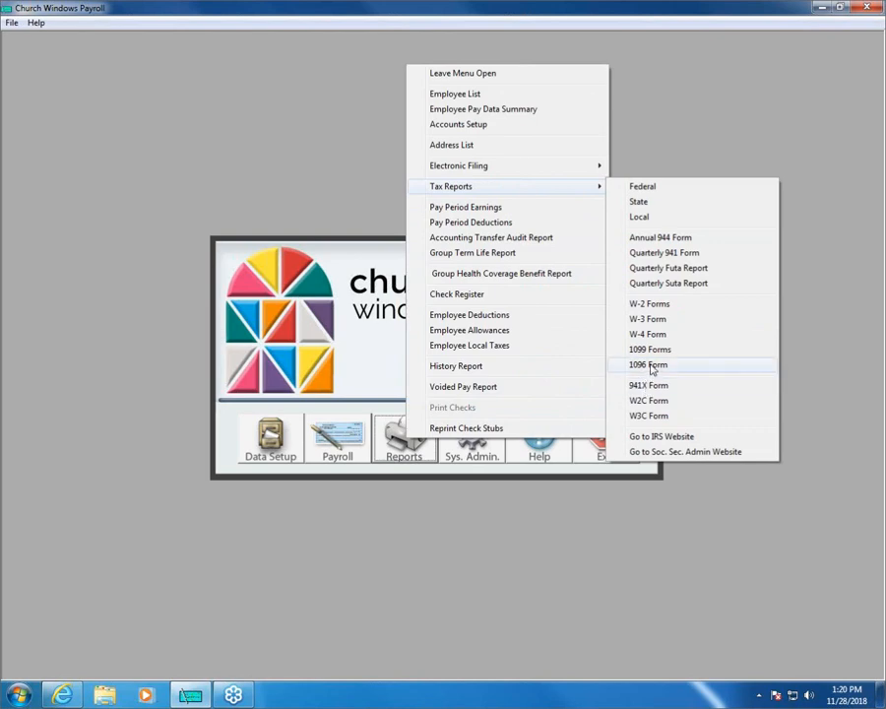